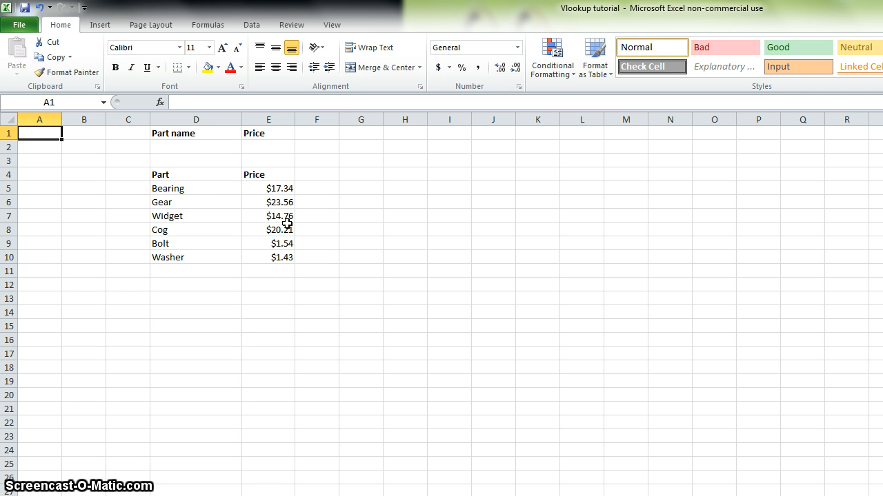
Enter Bolt as the part name in cell D2 and check its price in the parts table
{"action": "left_click", "coordinate": [211, 147]}
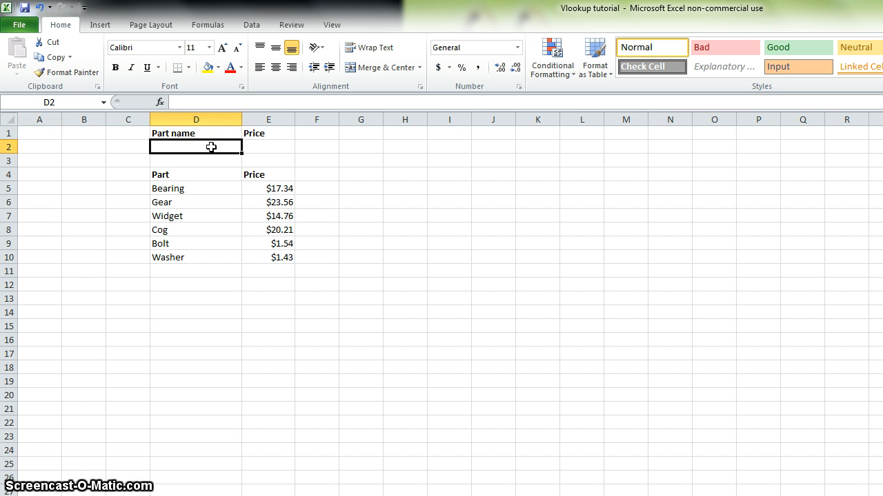
{"action": "type", "text": "Bolt"}
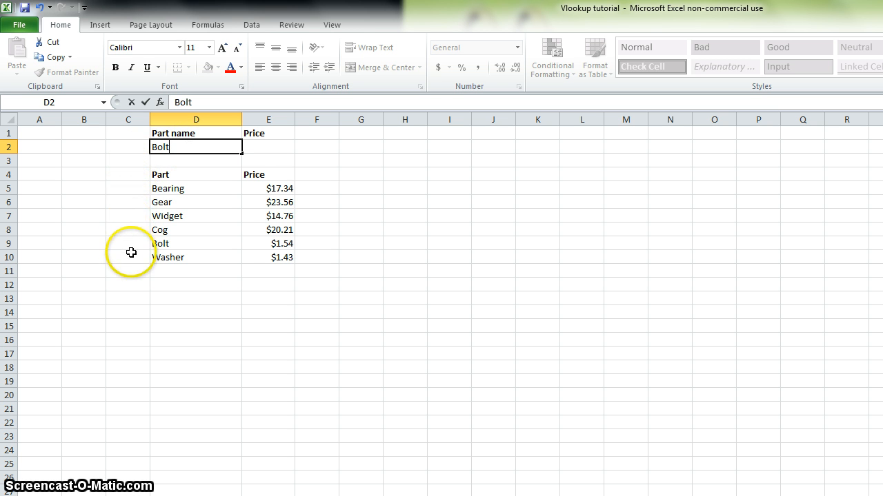
{"action": "left_click", "coordinate": [185, 243]}
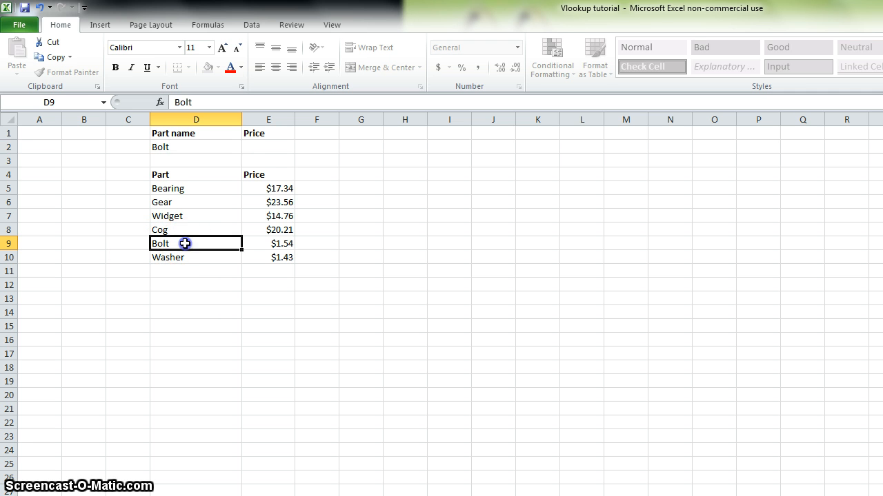
{"action": "left_click", "coordinate": [272, 244]}
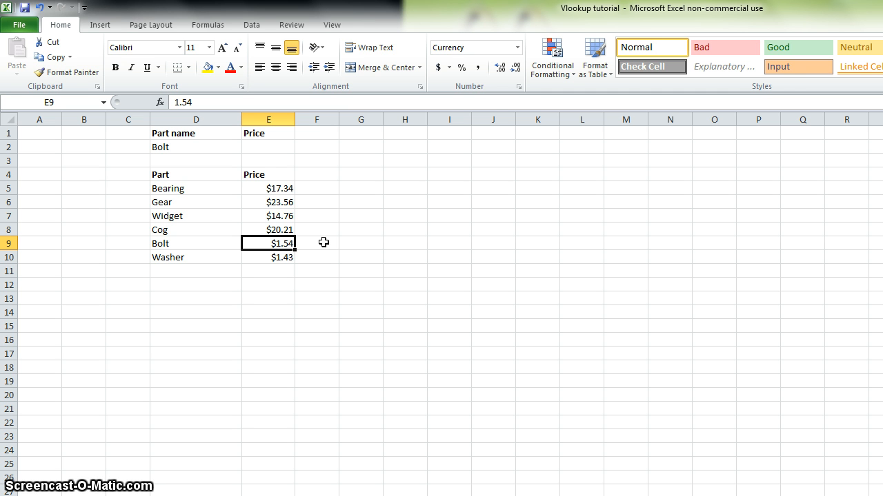
Search for the vlookup function and insert VLOOKUP into the Price cell E2
{"action": "left_click", "coordinate": [273, 145]}
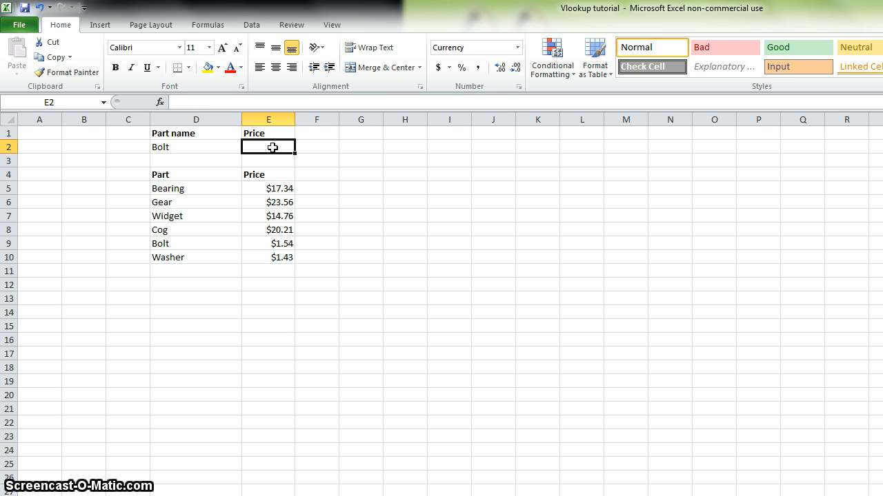
{"action": "left_click", "coordinate": [276, 148]}
{"action": "left_click", "coordinate": [211, 26]}
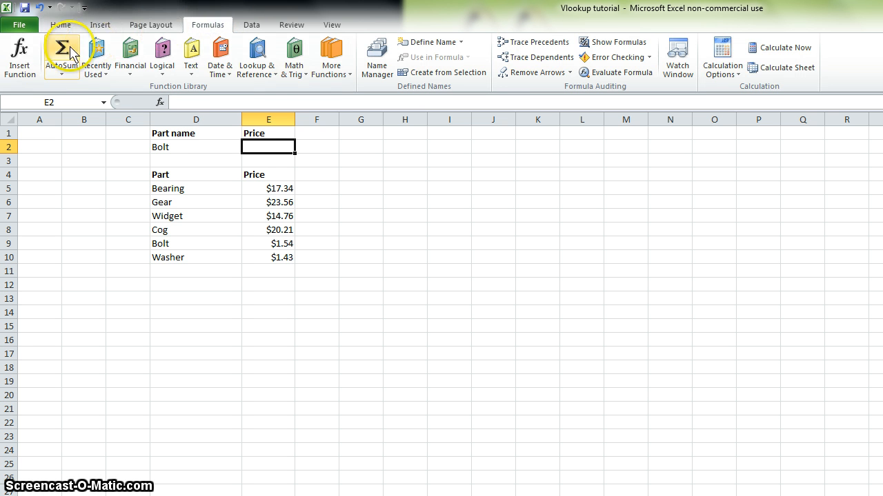
{"action": "left_click", "coordinate": [8, 61]}
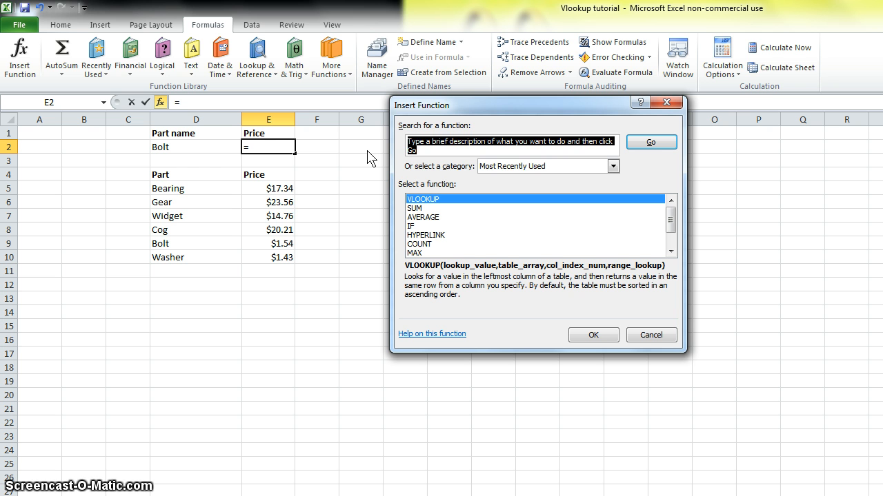
{"action": "type", "text": "vlookup"}
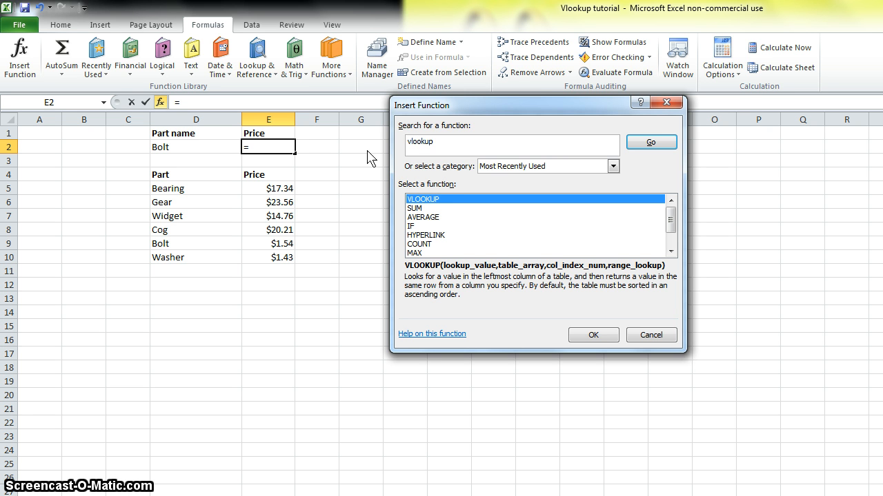
{"action": "left_click", "coordinate": [650, 146]}
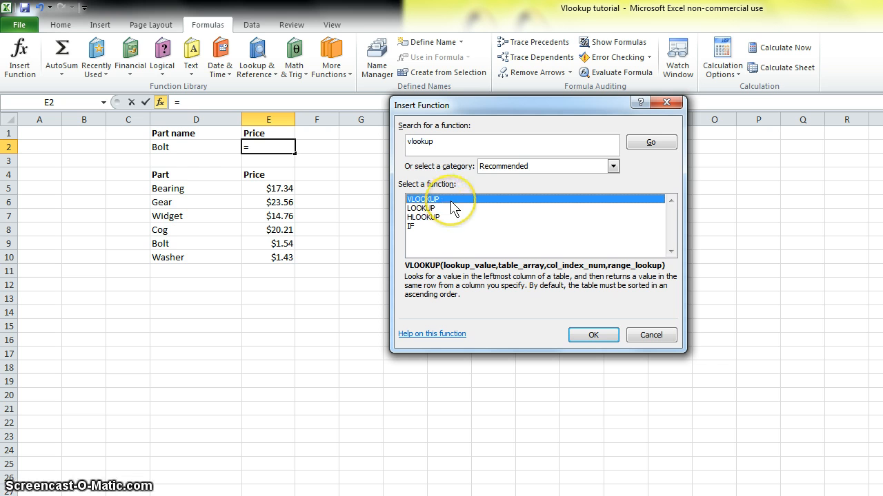
{"action": "left_click", "coordinate": [591, 337]}
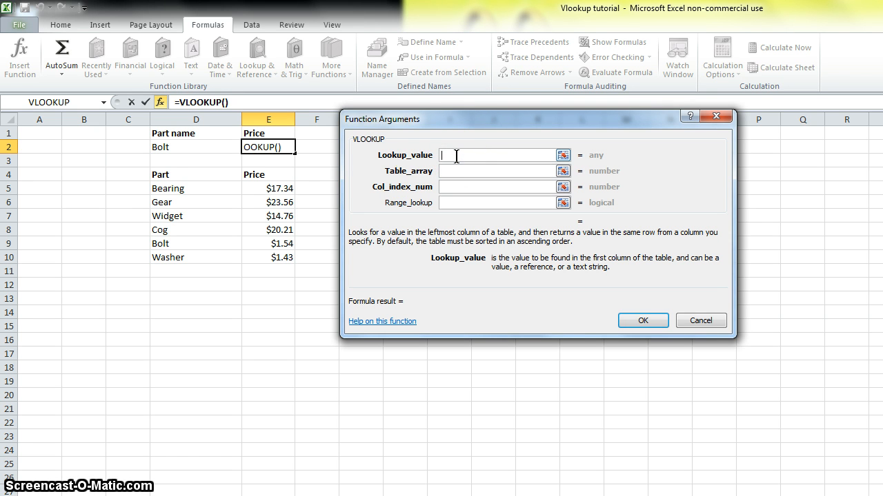
Set the VLOOKUP lookup value to D2 and its table array to D5:E10
{"action": "left_click", "coordinate": [212, 146]}
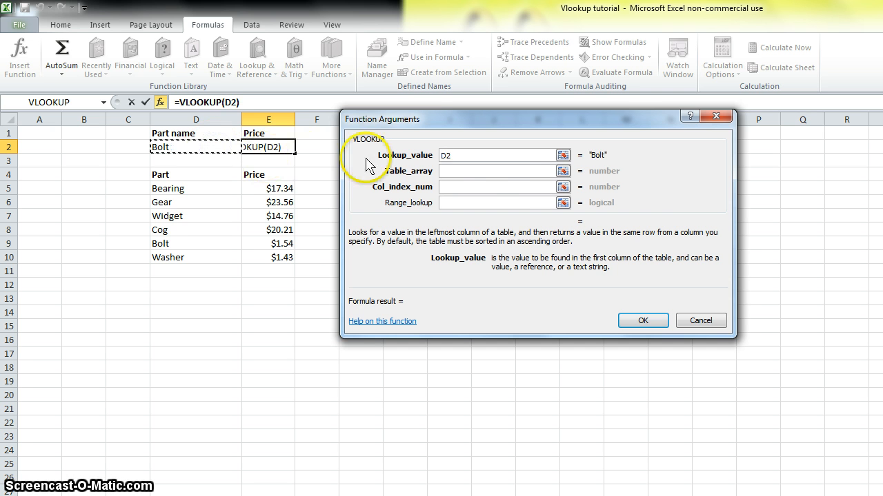
{"action": "left_click", "coordinate": [482, 157]}
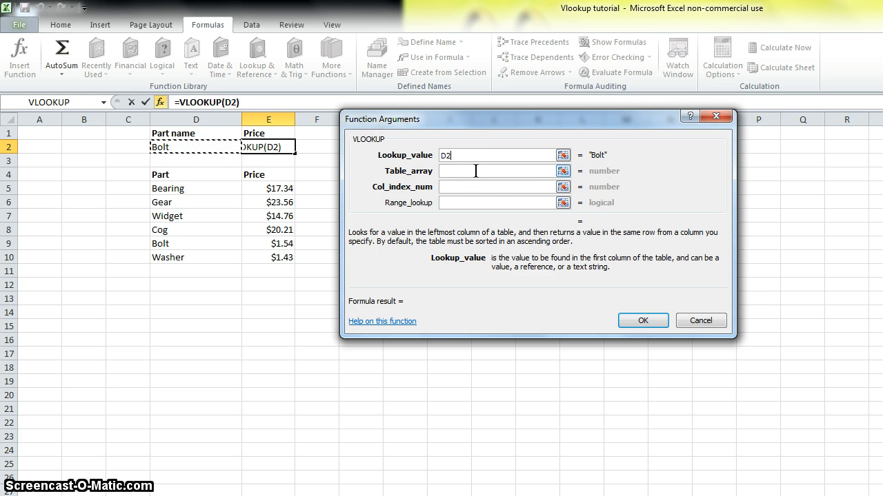
{"action": "left_click", "coordinate": [476, 171]}
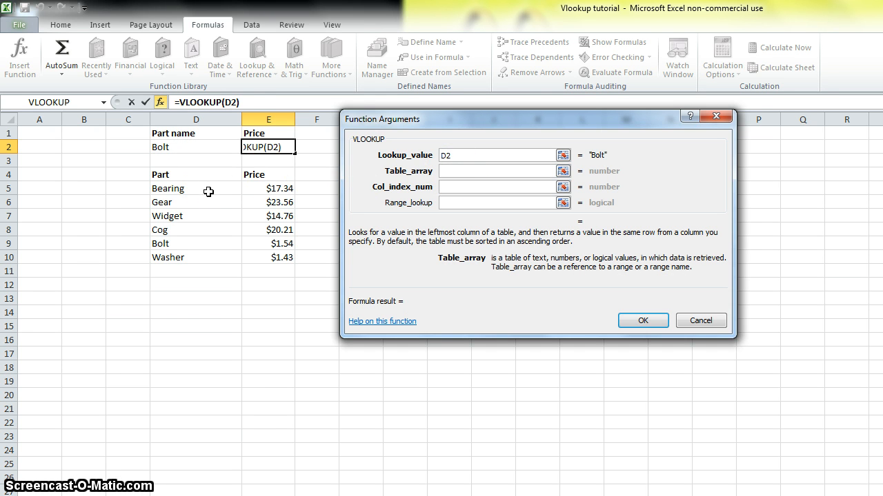
{"action": "left_click_drag", "start_coordinate": [208, 192], "coordinate": [262, 254]}
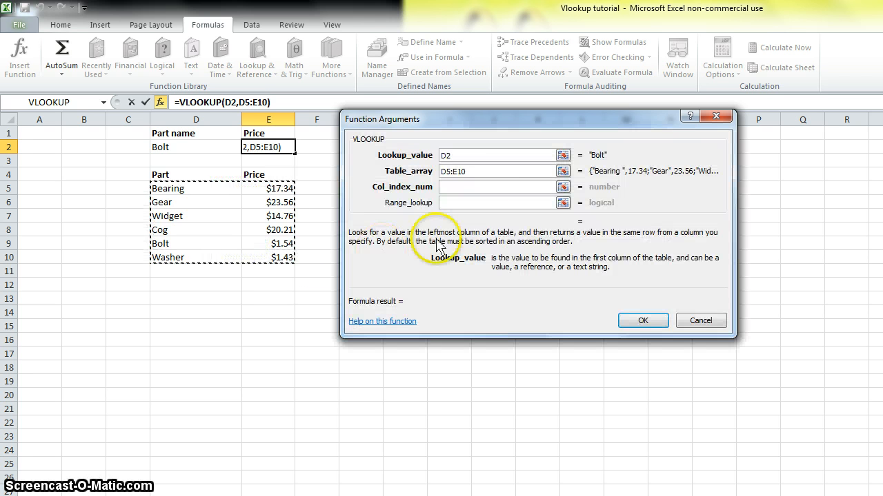
Set the VLOOKUP column index to 2 and range lookup to False, and apply the formula
{"action": "left_click", "coordinate": [472, 186]}
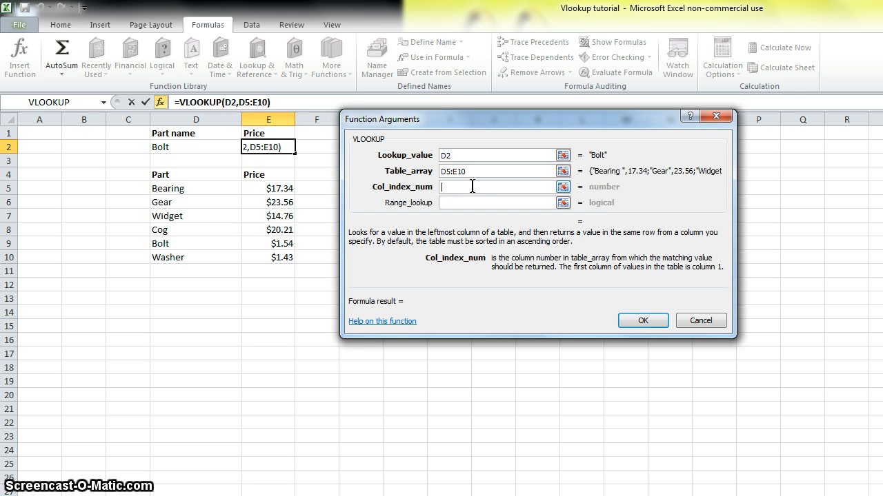
{"action": "type", "text": "2"}
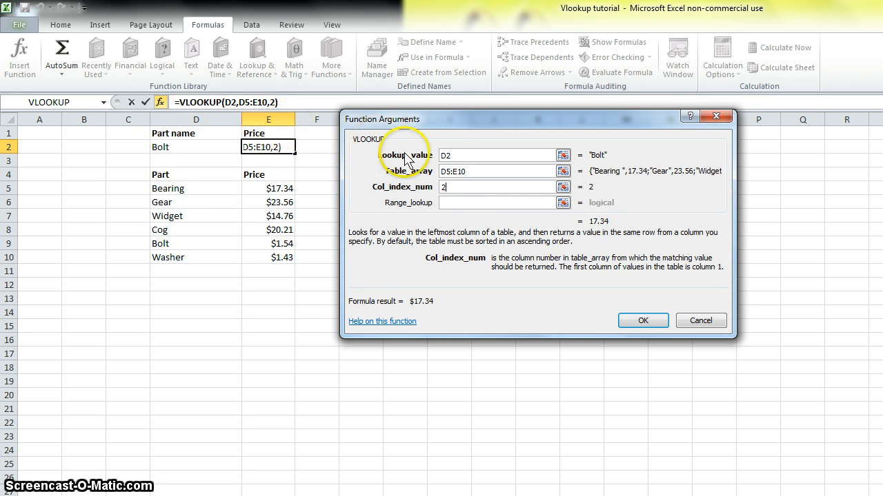
{"action": "left_click", "coordinate": [455, 202]}
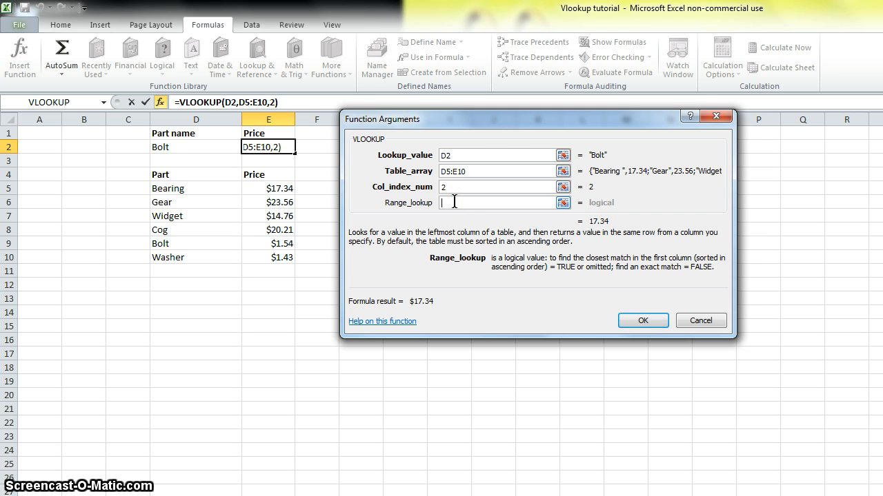
{"action": "type", "text": "False"}
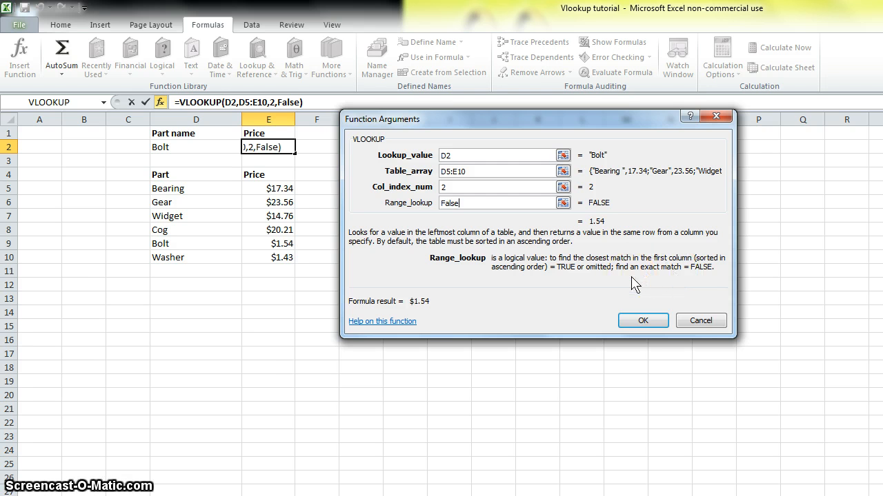
{"action": "left_click", "coordinate": [640, 322]}
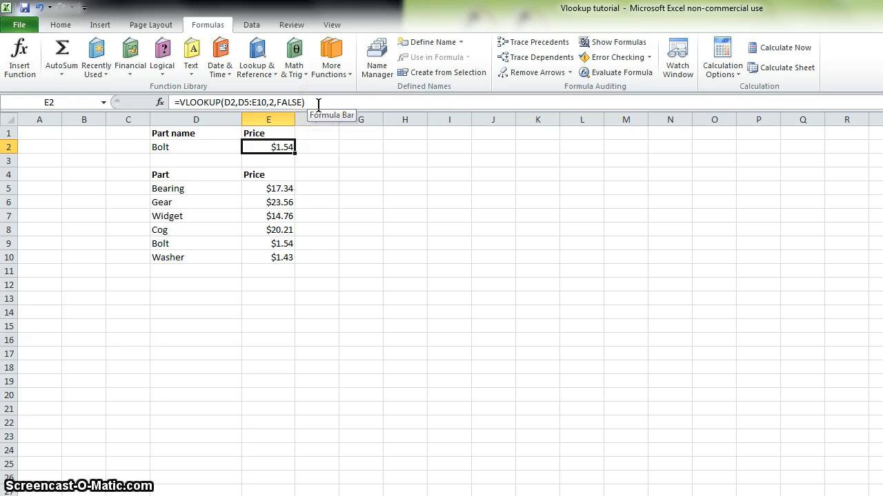
Test the lookup by replacing the part name in D2 with Washer and checking the price formula in E2
{"action": "left_click", "coordinate": [212, 148]}
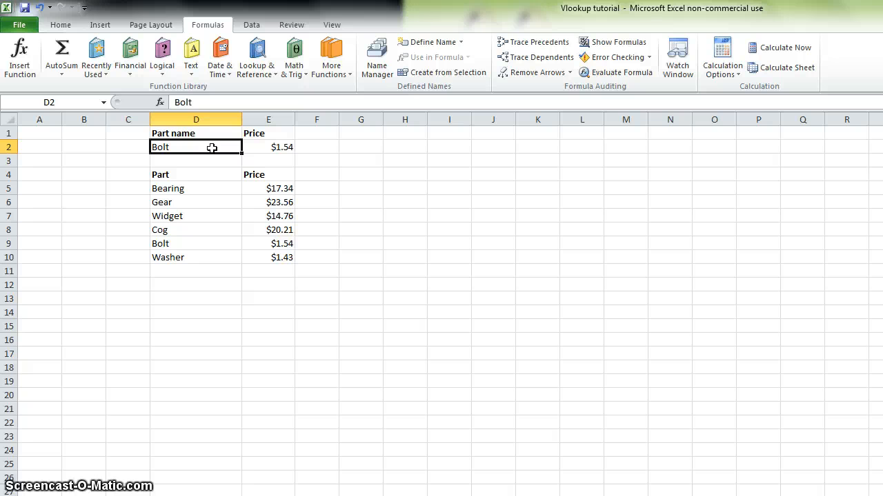
{"action": "type", "text": "Washer"}
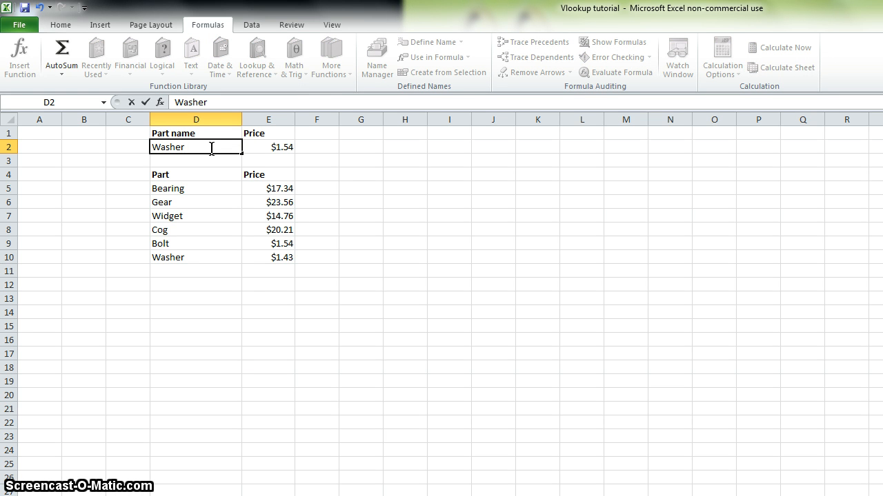
{"action": "key", "text": "Return"}
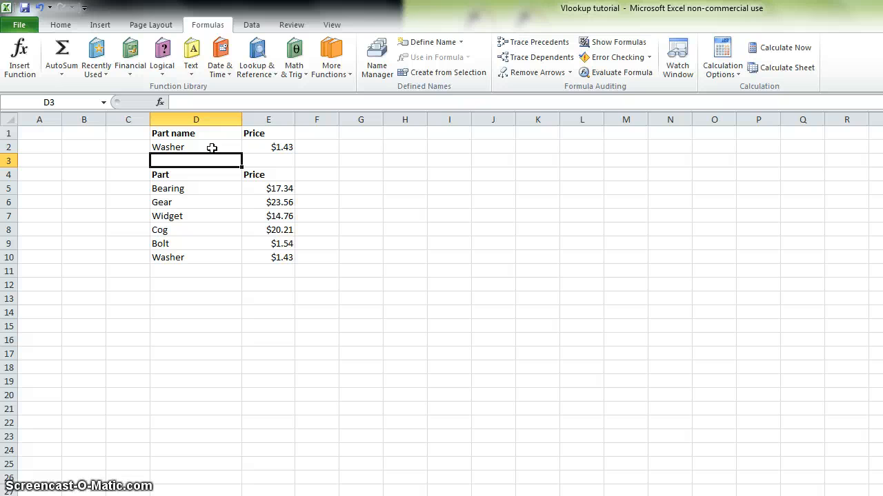
{"action": "left_click", "coordinate": [282, 146]}
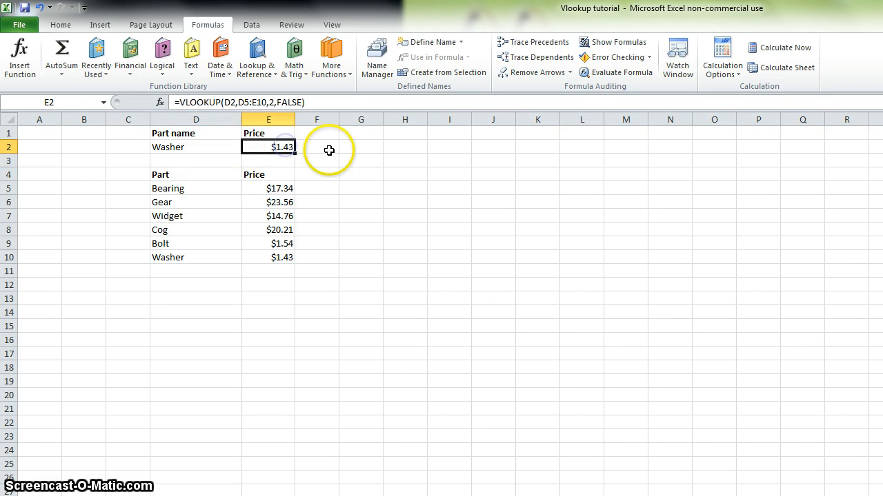
Change the part name in D2 to Gear and compare the looked-up price with Gear's price in the table
{"action": "left_click", "coordinate": [204, 147]}
{"action": "type", "text": "Gear"}
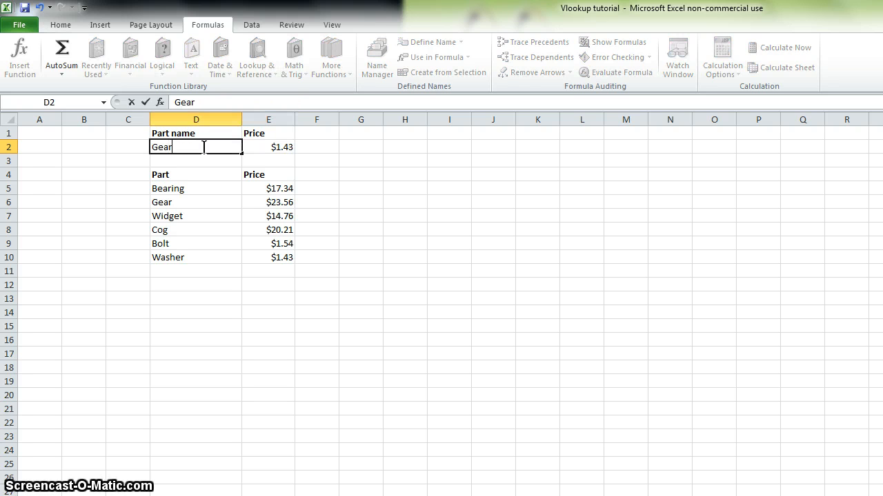
{"action": "key", "text": "Return"}
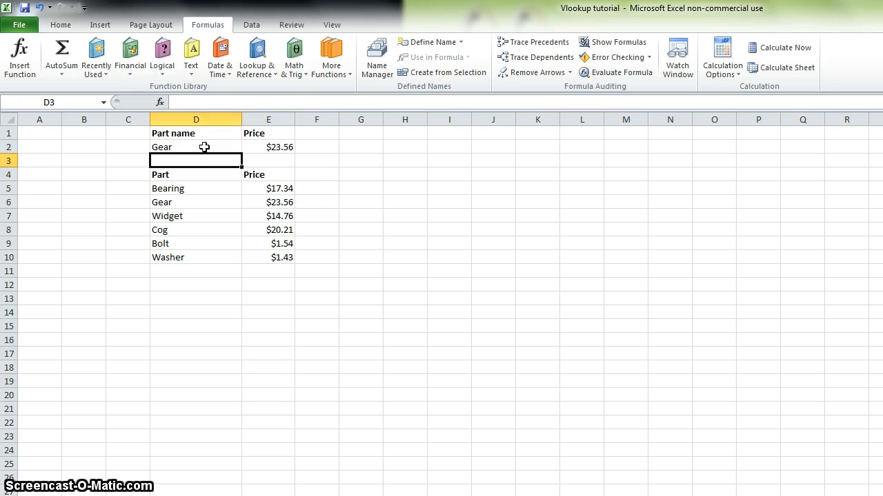
{"action": "left_click", "coordinate": [282, 202]}
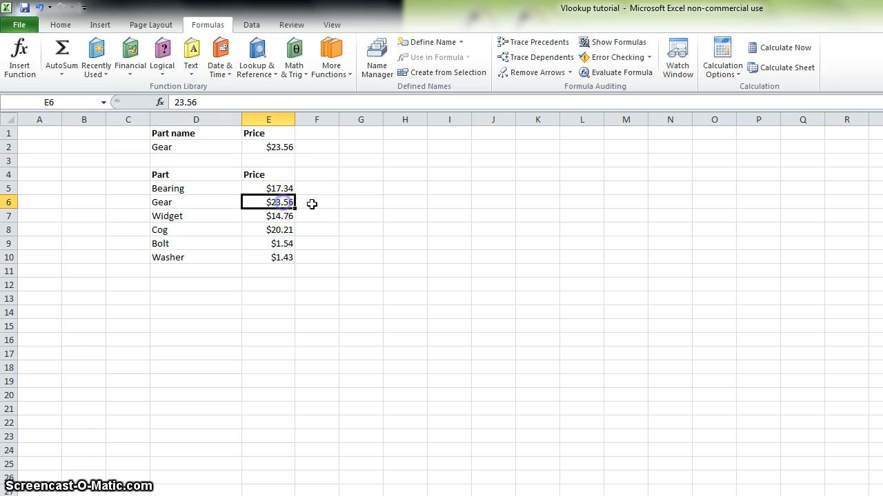
{"action": "left_click", "coordinate": [284, 147]}
{"action": "left_click", "coordinate": [312, 147]}
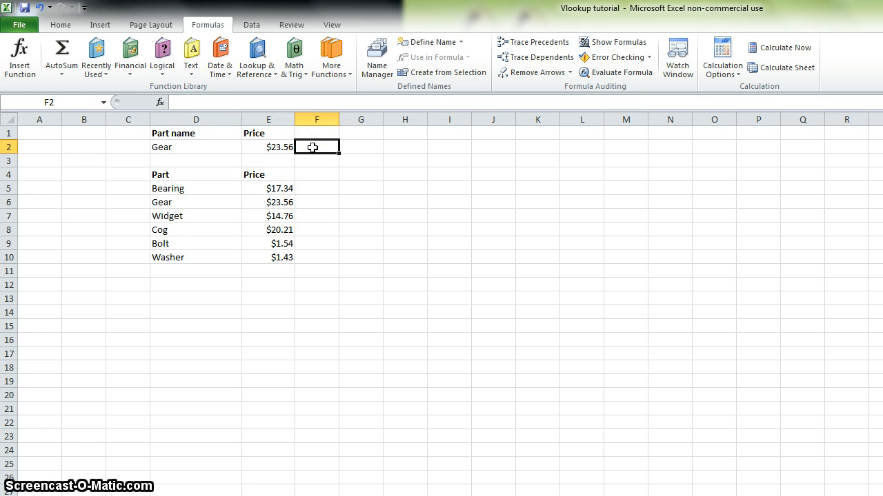